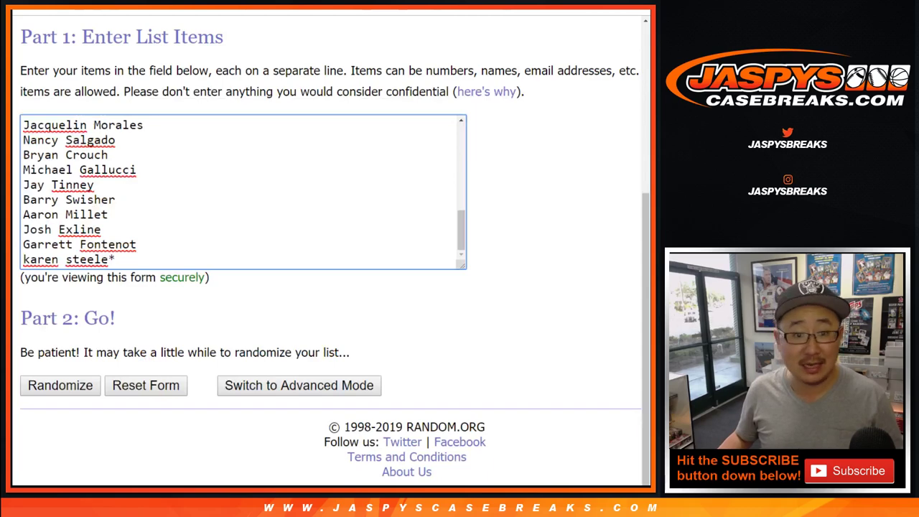
# Look over the participant and NFL team lists, and roll two virtual dice in the Dice Roller.
pyautogui.scroll(8, 242, 192)
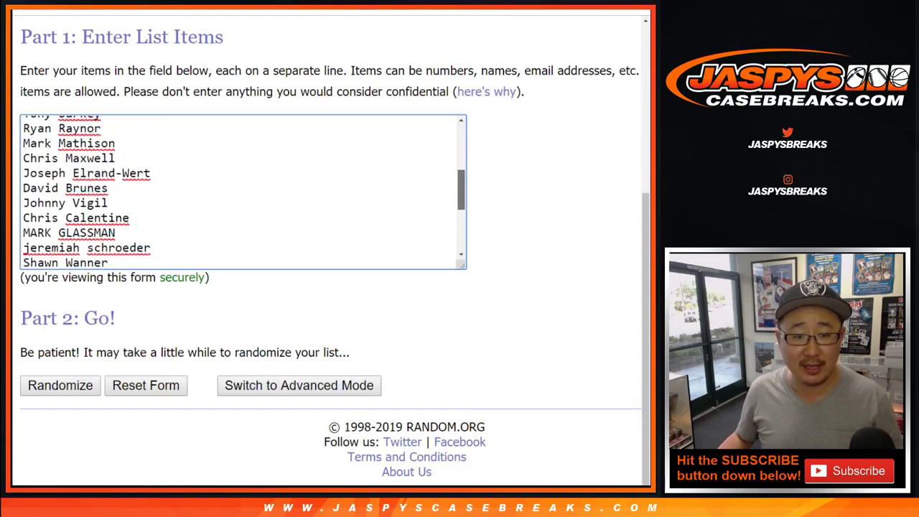
pyautogui.scroll(3, 243, 191)
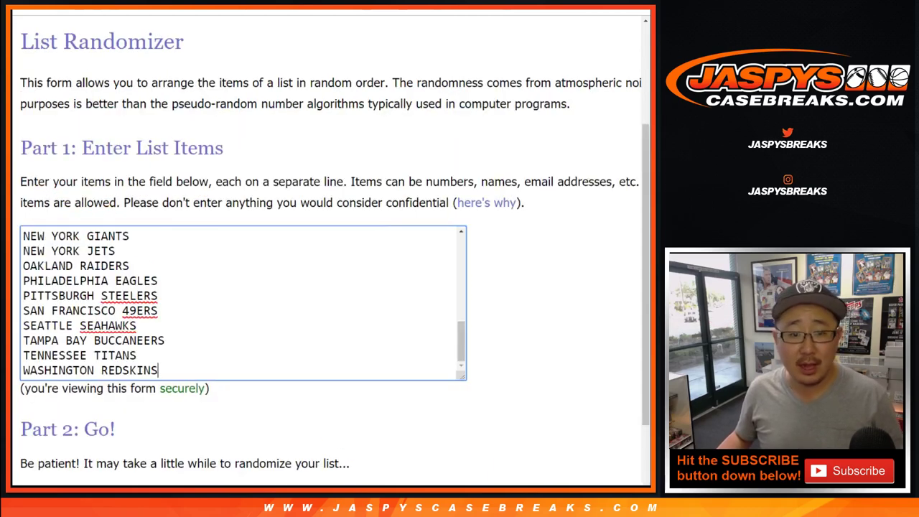
pyautogui.scroll(5, 243, 302)
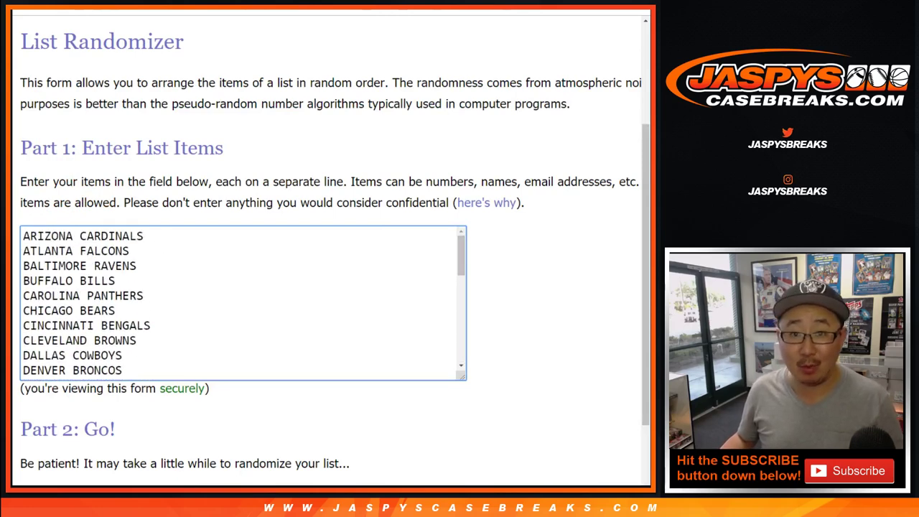
pyautogui.hotkey('ctrl', 'Tab')
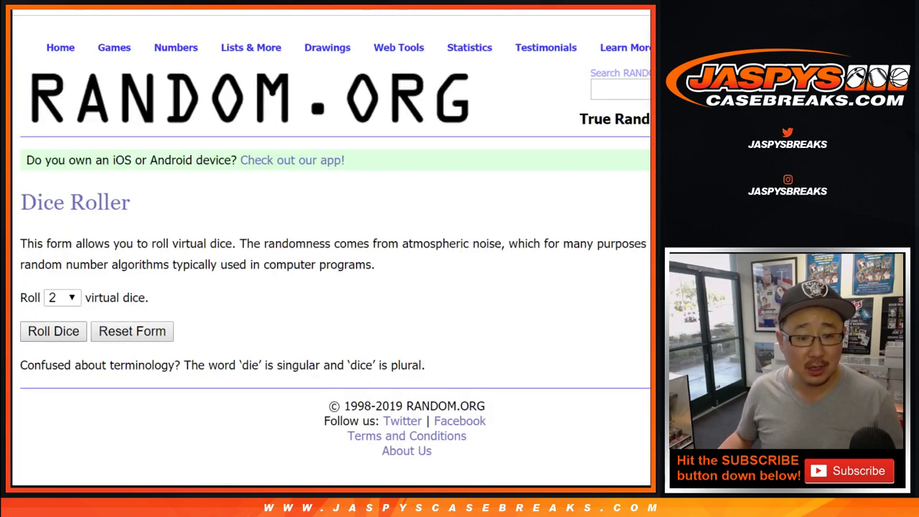
pyautogui.click(54, 332)
pyautogui.press('Return')
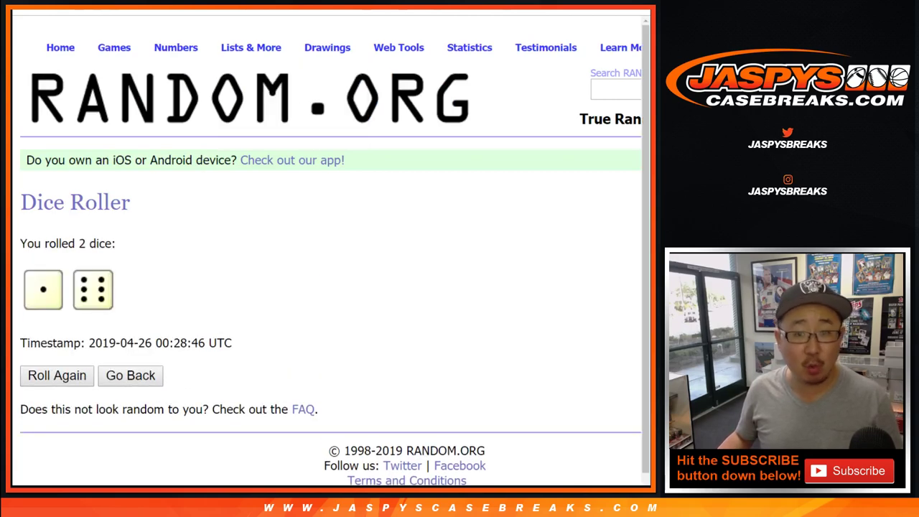
# Randomize the list of participant names seven times in the List Randomizer.
pyautogui.hotkey('ctrl', 'Tab')
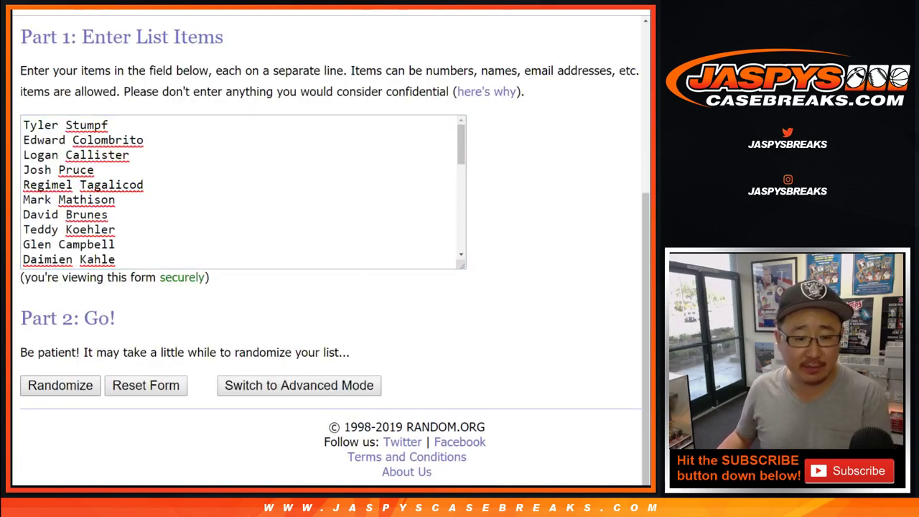
pyautogui.press('Return')
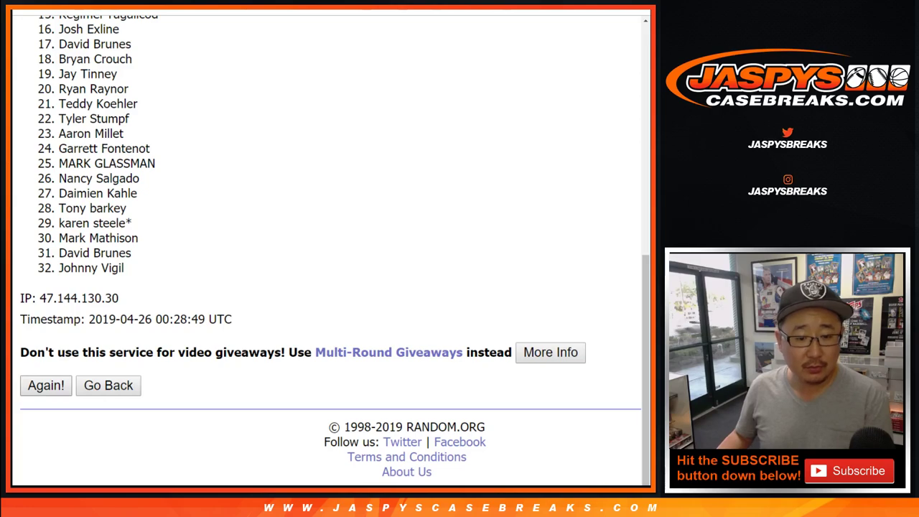
pyautogui.press('Return')
pyautogui.press('Return')
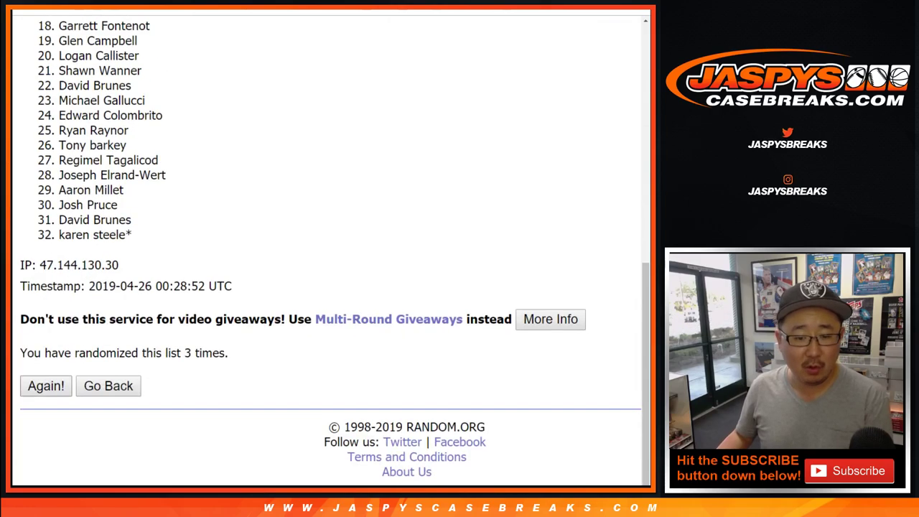
pyautogui.scroll(10, 330, 251)
pyautogui.press('Return')
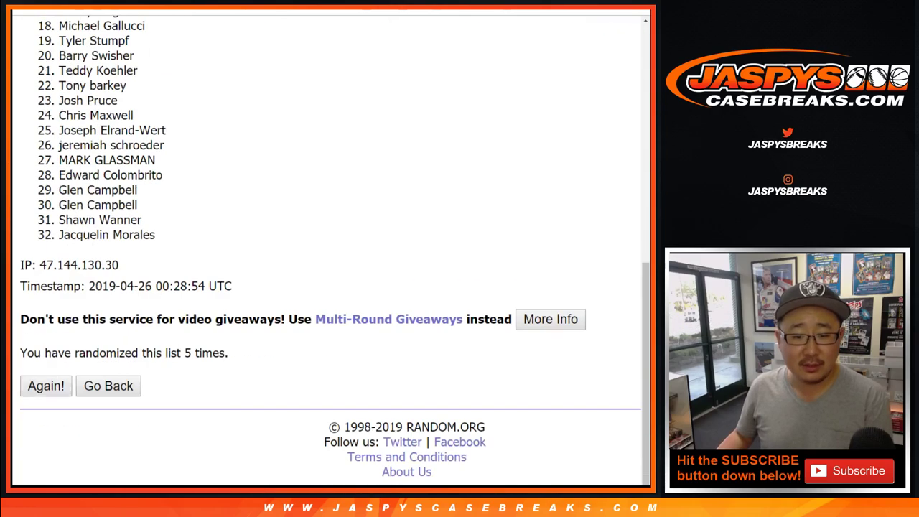
pyautogui.press('Return')
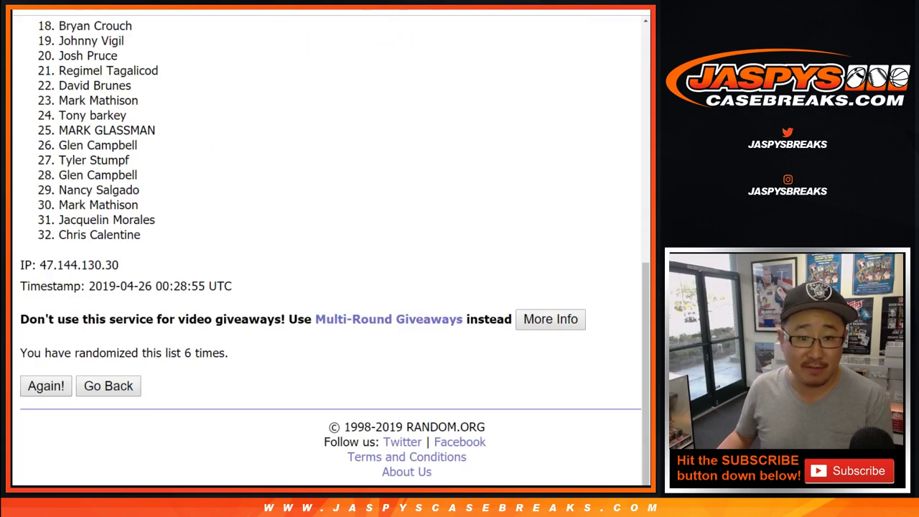
pyautogui.press('Return')
pyautogui.press('Return')
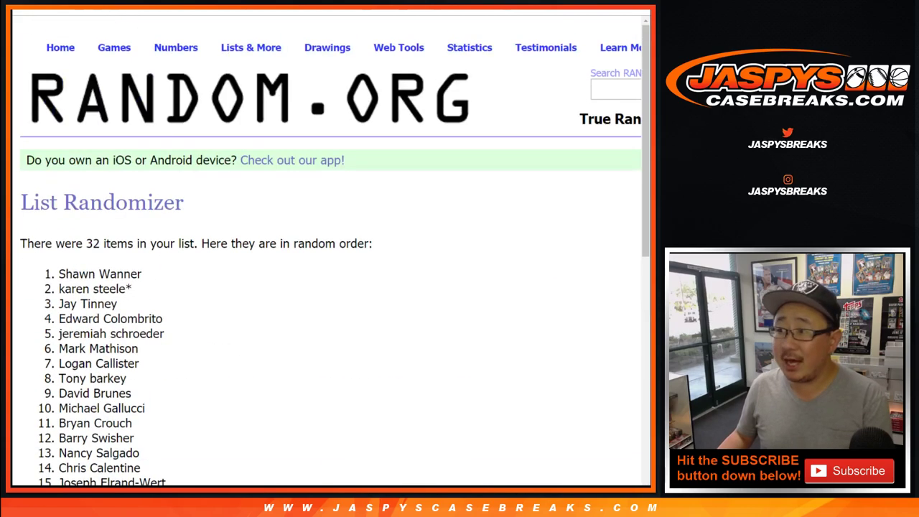
# Copy all 32 randomized participant names into column A of the Google Sheets draft day mixer spreadsheet, starting at cell A1.
pyautogui.moveTo(59, 274); pyautogui.dragTo(144, 235)
pyautogui.hotkey('ctrl', 'c')
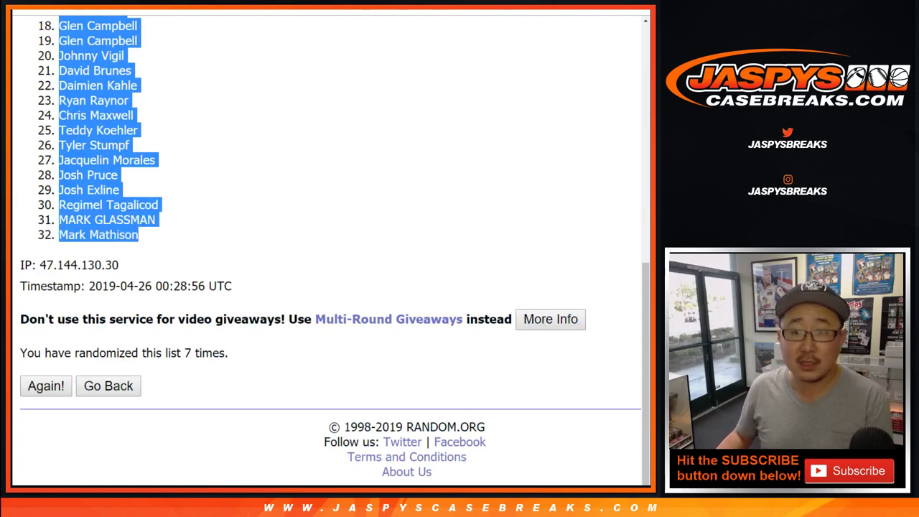
pyautogui.hotkey('ctrl', 'Tab')
pyautogui.rightClick(80, 106)
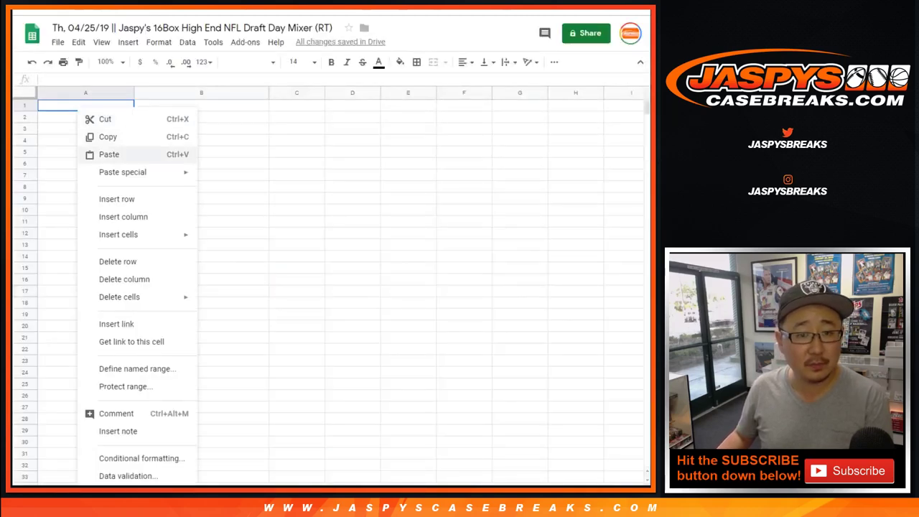
pyautogui.click(105, 154)
# Return to the RANDOM.ORG list of NFL teams and randomize it seven times.
pyautogui.hotkey('ctrl', 'Tab')
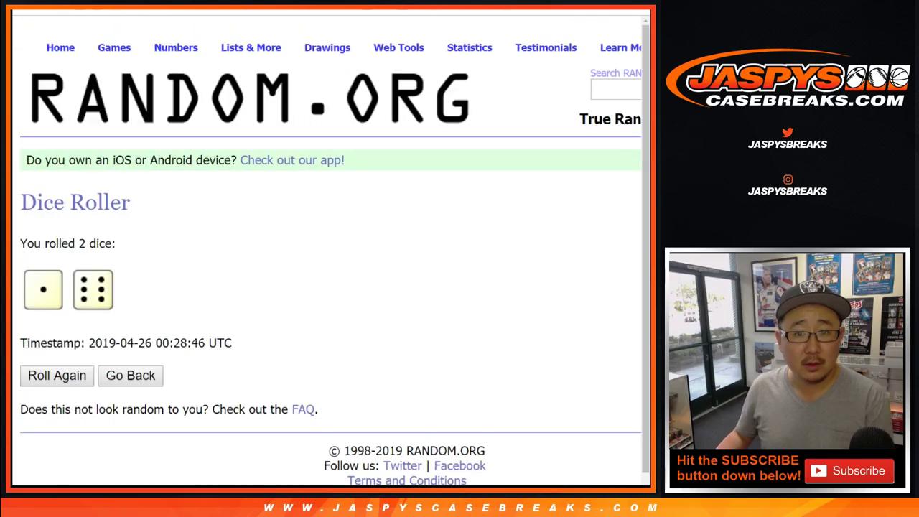
pyautogui.hotkey('ctrl', 'Tab')
pyautogui.scroll(-3, 330, 252)
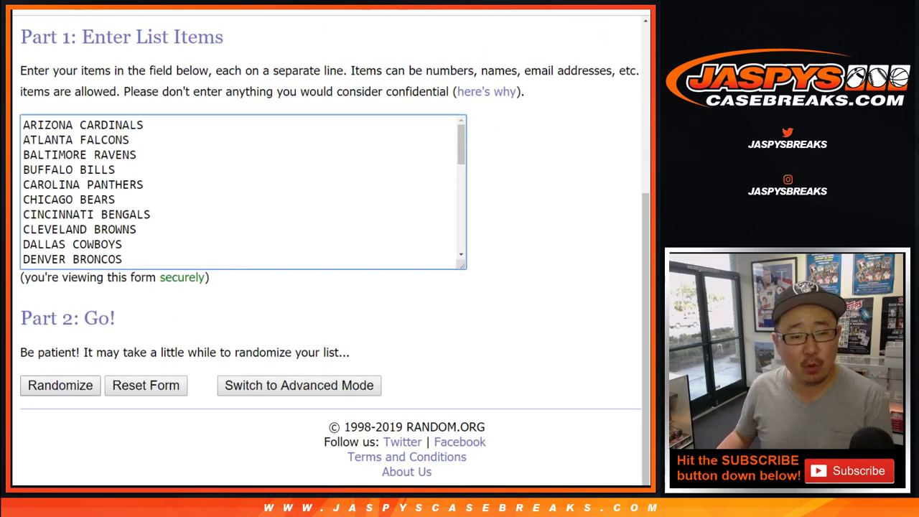
pyautogui.click(60, 385)
pyautogui.scroll(-5, 60, 386)
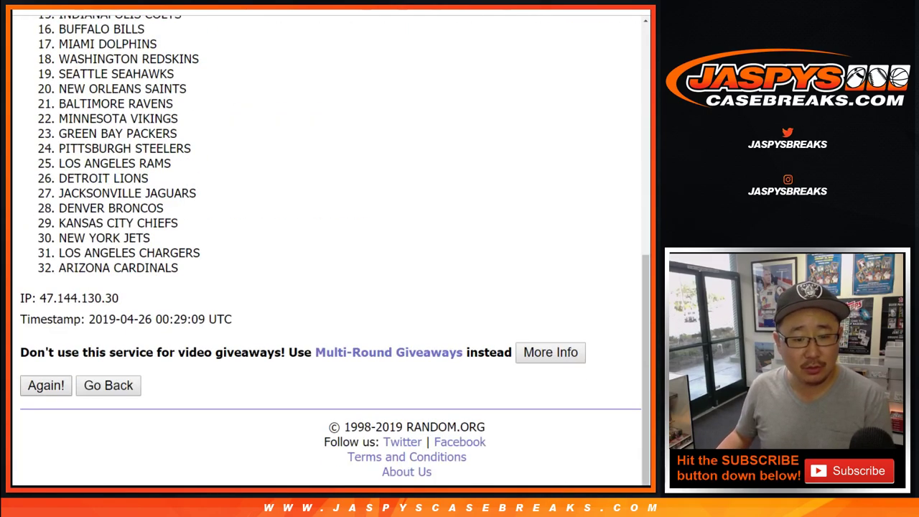
pyautogui.click(46, 385)
pyautogui.scroll(-5, 46, 386)
pyautogui.click(45, 385)
pyautogui.scroll(-5, 46, 386)
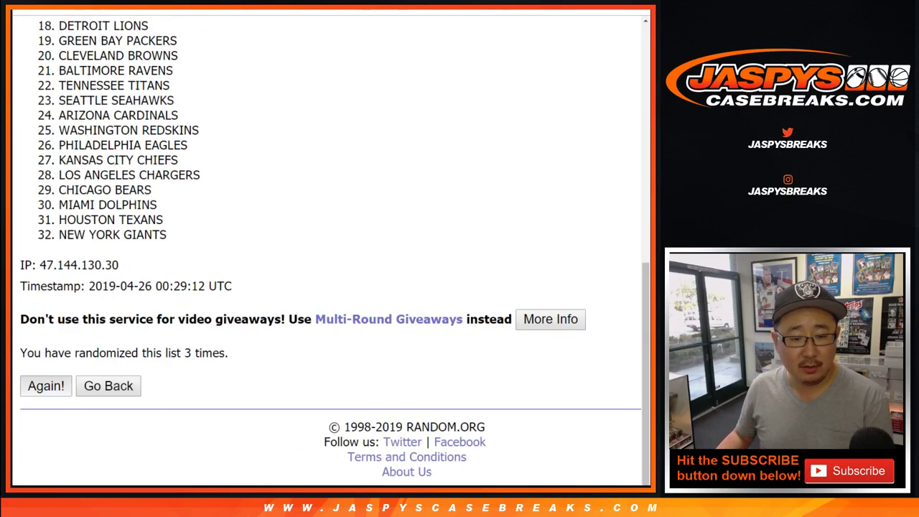
pyautogui.click(46, 386)
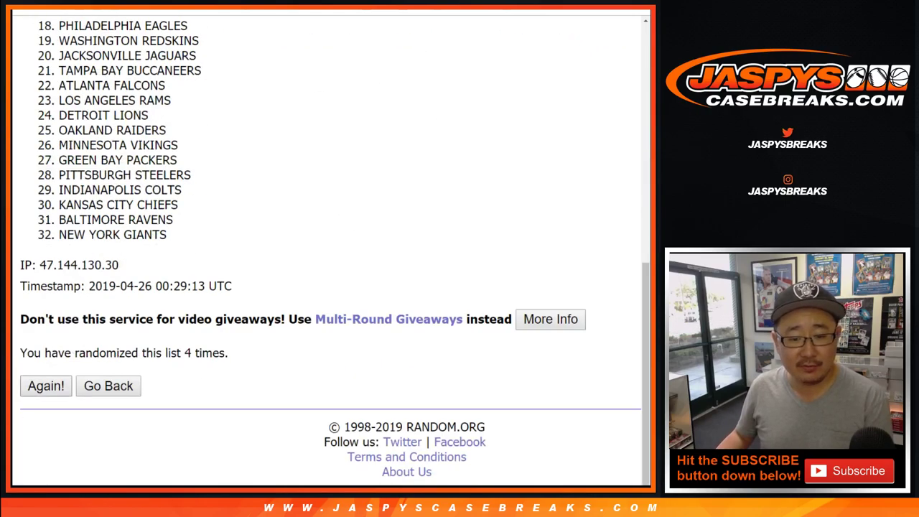
pyautogui.click(46, 386)
pyautogui.click(45, 385)
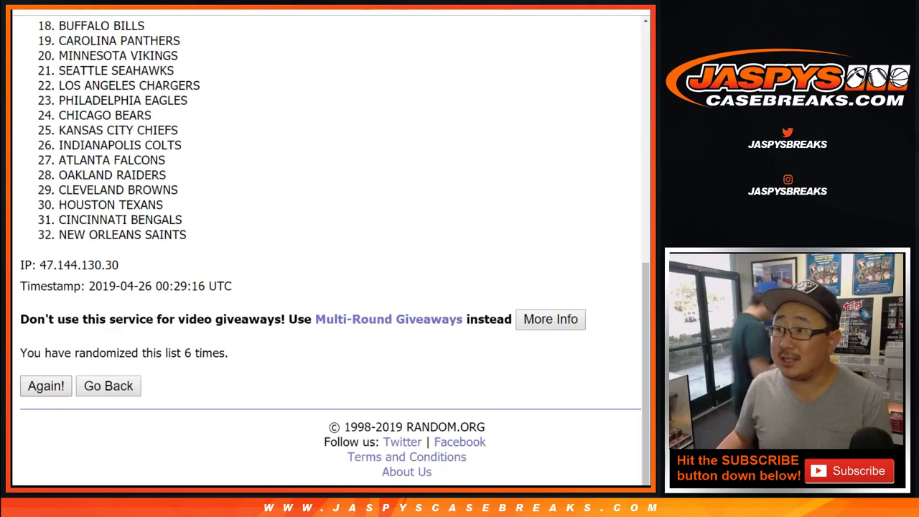
pyautogui.click(46, 385)
pyautogui.click(45, 385)
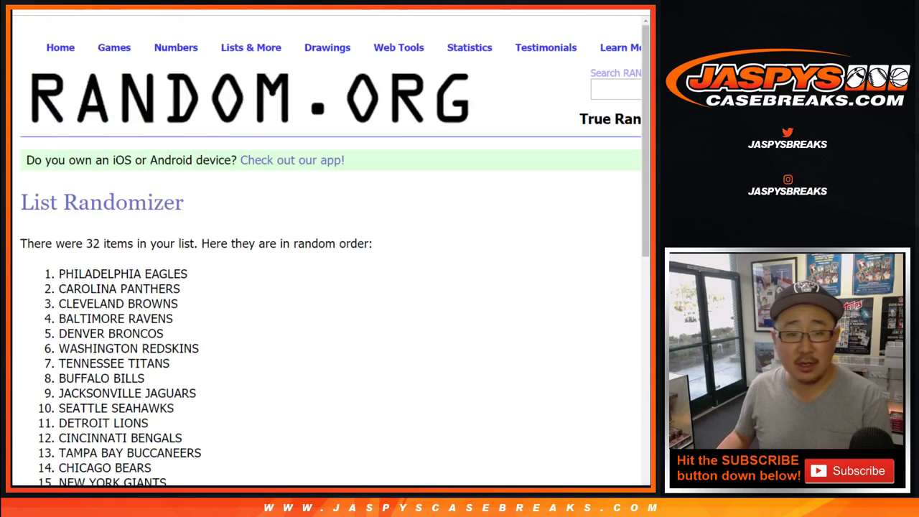
# Copy all 32 randomized NFL teams into column B of the Google Sheets spreadsheet beside the names, starting at cell B1.
pyautogui.moveTo(59, 273); pyautogui.dragTo(191, 230)
pyautogui.hotkey('ctrl', 'c')
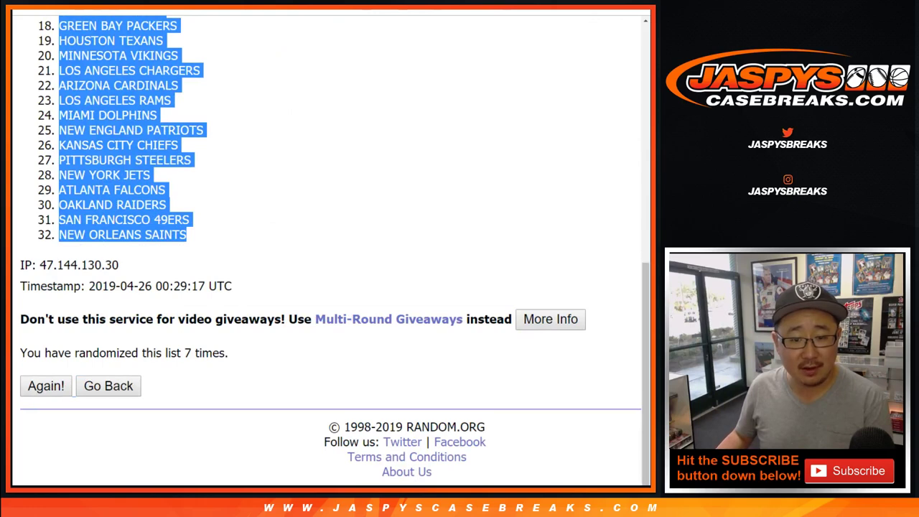
pyautogui.hotkey('ctrl', 'Tab')
pyautogui.rightClick(147, 106)
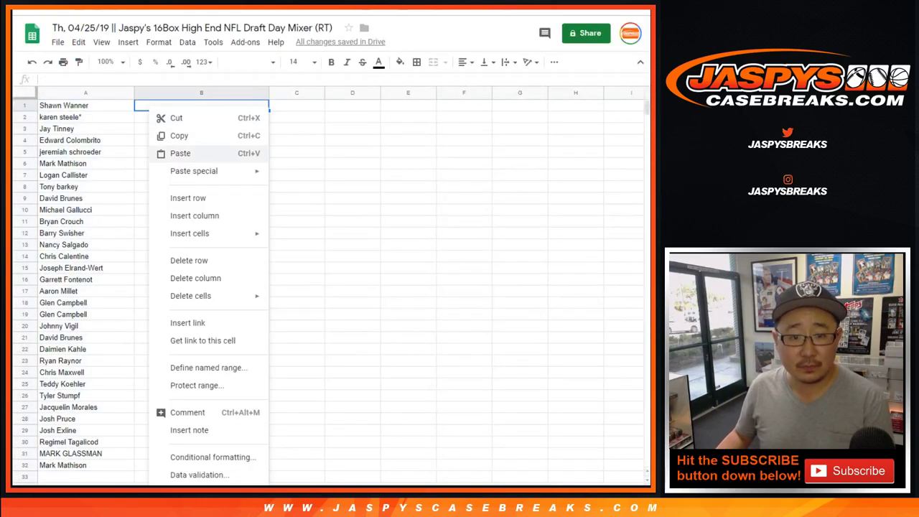
pyautogui.click(179, 153)
# Format the entire sheet in Helvetica Neue at font size 13.
pyautogui.click(24, 92)
pyautogui.click(250, 62)
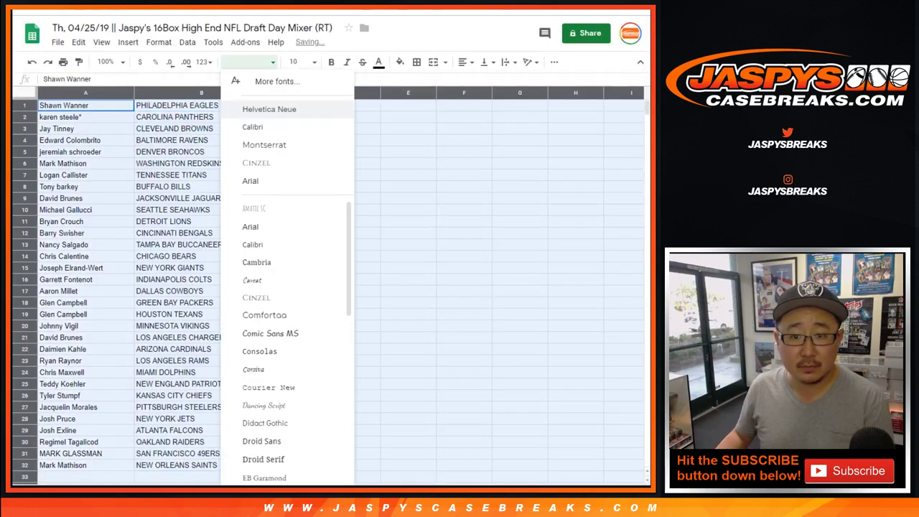
pyautogui.click(248, 107)
pyautogui.click(296, 62)
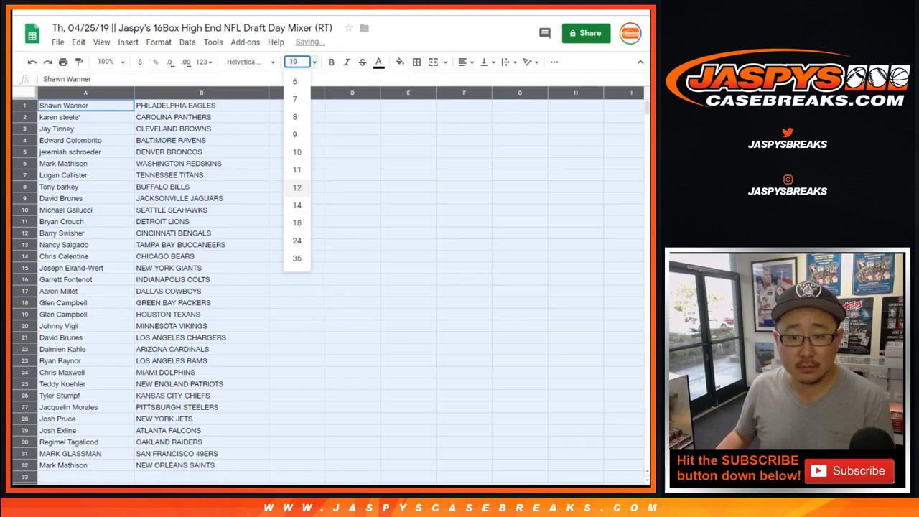
pyautogui.write('13')
pyautogui.press('Return')
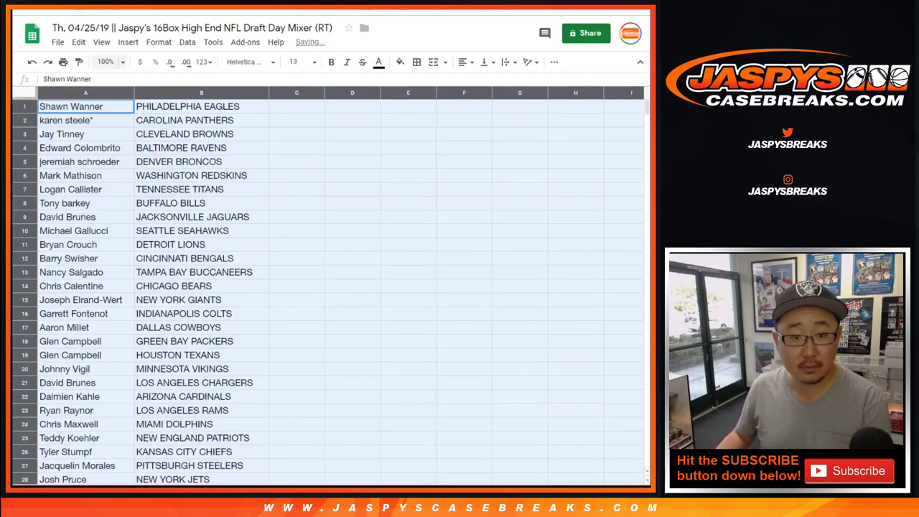
# Set the sheet zoom to 150% and fit the column widths to their contents.
pyautogui.click(107, 62)
pyautogui.click(110, 170)
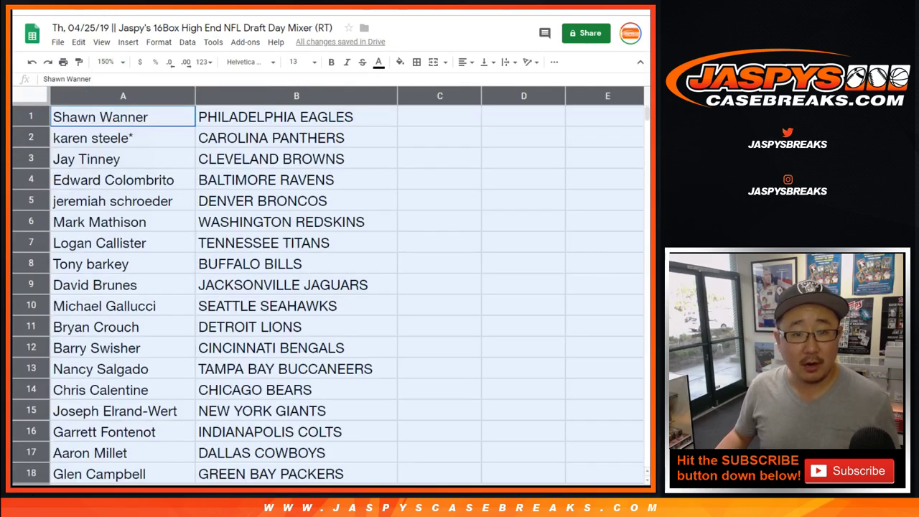
pyautogui.doubleClick(194, 96)
# Go through the name and team pairings one row at a time from row 2 to row 32, highlighting each row.
pyautogui.click(31, 137)
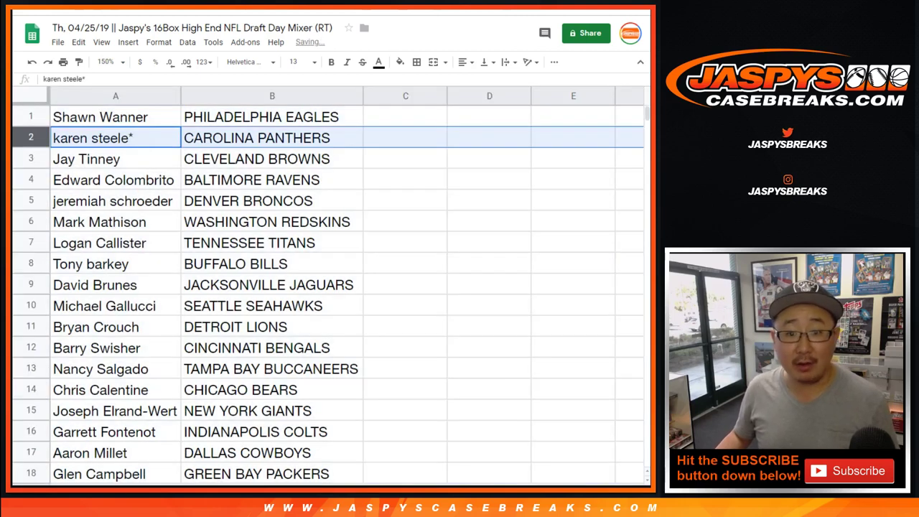
pyautogui.click(31, 158)
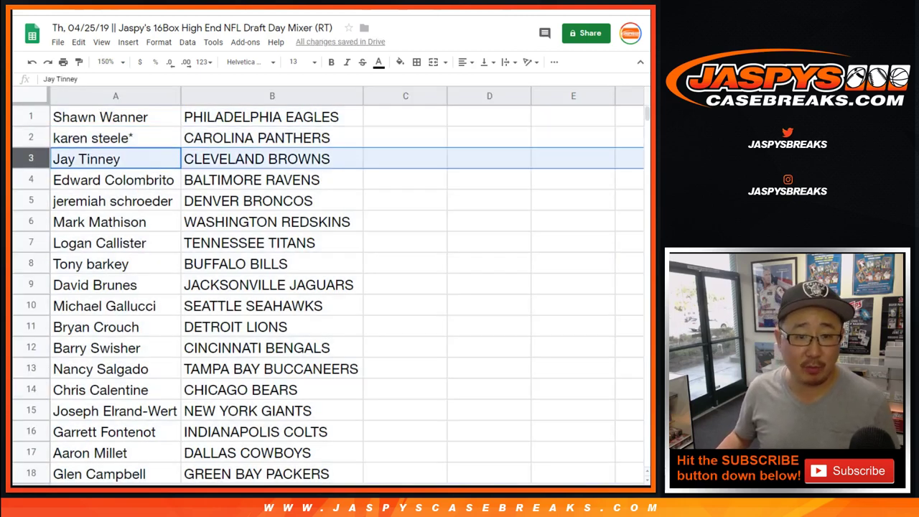
pyautogui.click(31, 179)
pyautogui.click(31, 201)
pyautogui.scroll(-1, 31, 201)
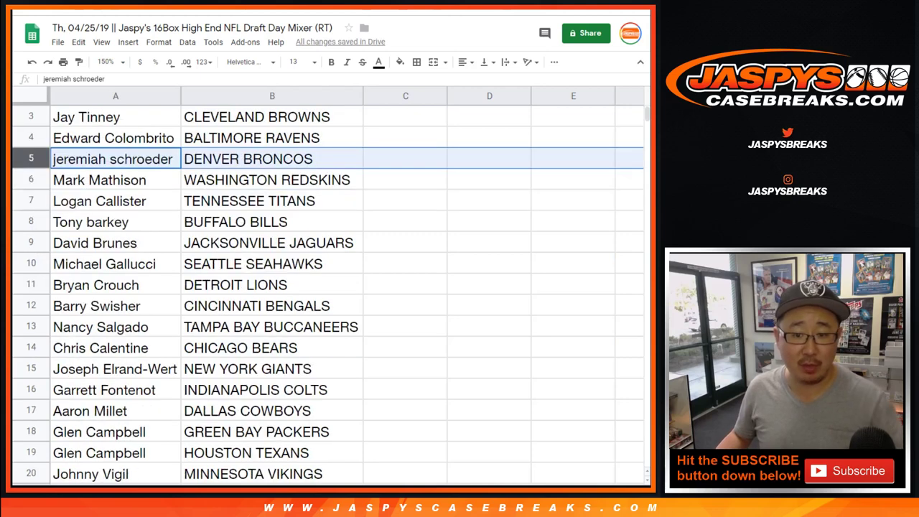
pyautogui.click(31, 180)
pyautogui.click(30, 201)
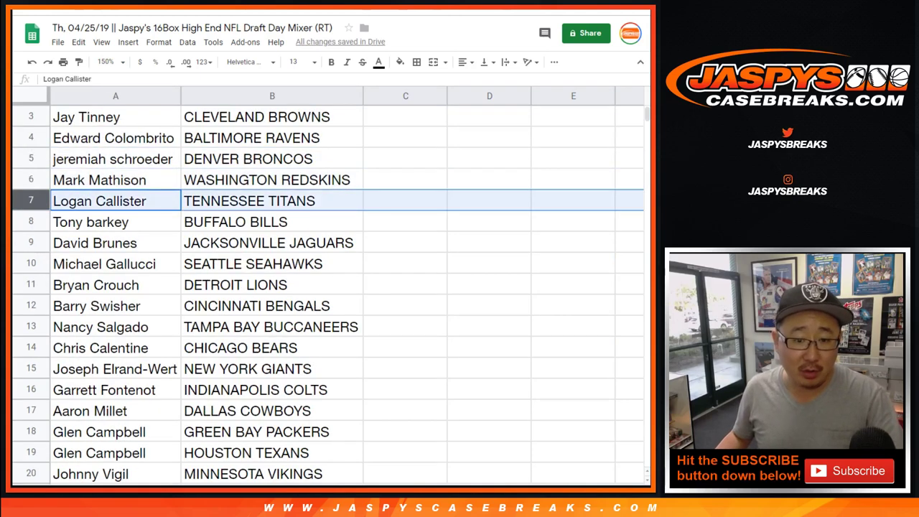
pyautogui.click(31, 222)
pyautogui.scroll(-1, 31, 222)
pyautogui.click(31, 200)
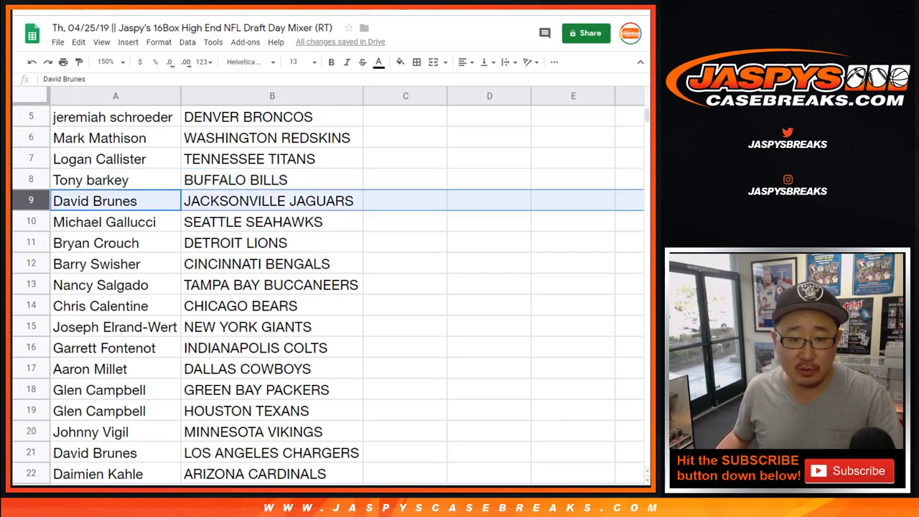
pyautogui.click(31, 222)
pyautogui.click(30, 243)
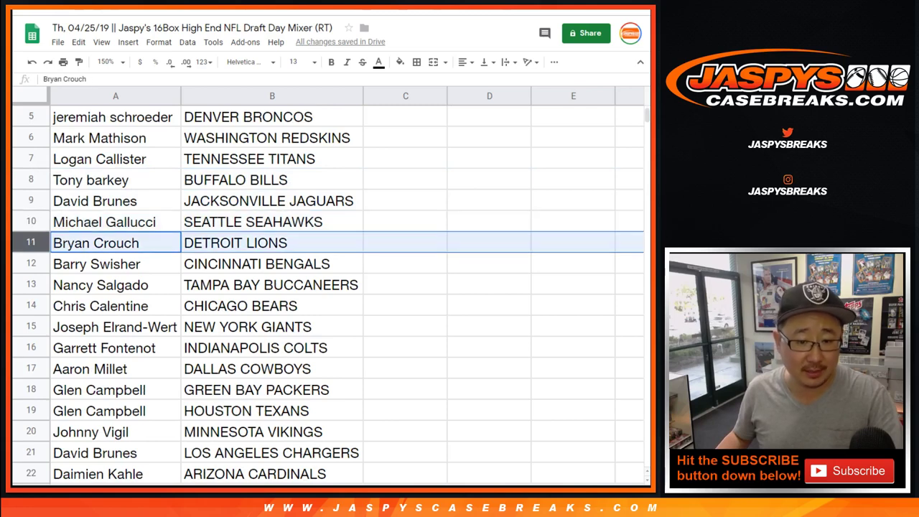
pyautogui.click(31, 264)
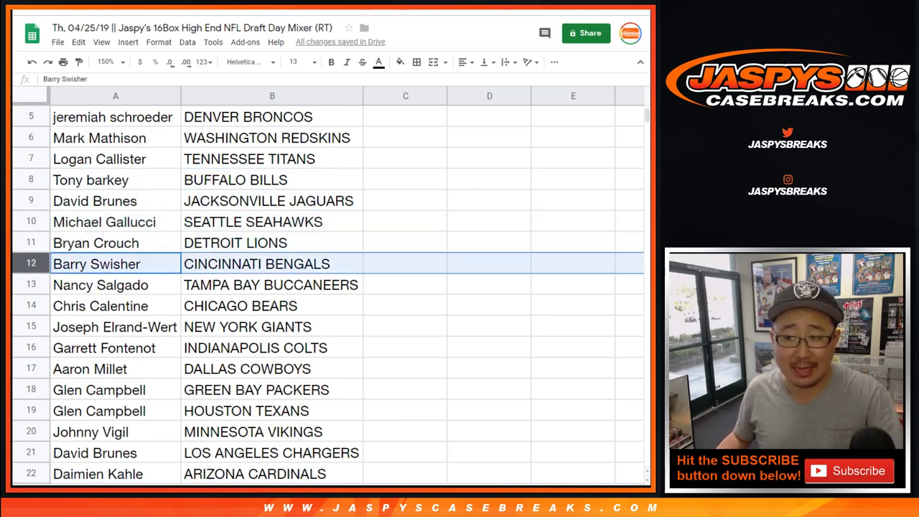
pyautogui.scroll(-2, 31, 263)
pyautogui.click(31, 201)
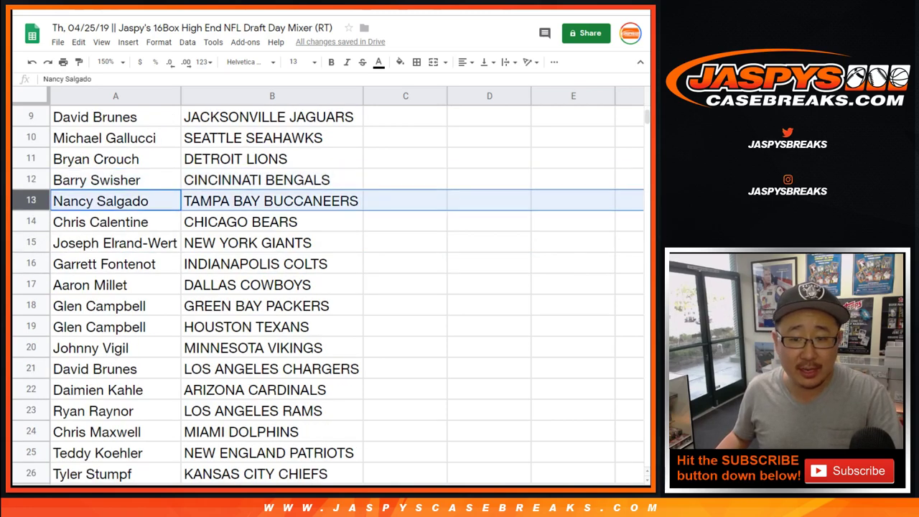
pyautogui.click(31, 222)
pyautogui.click(31, 200)
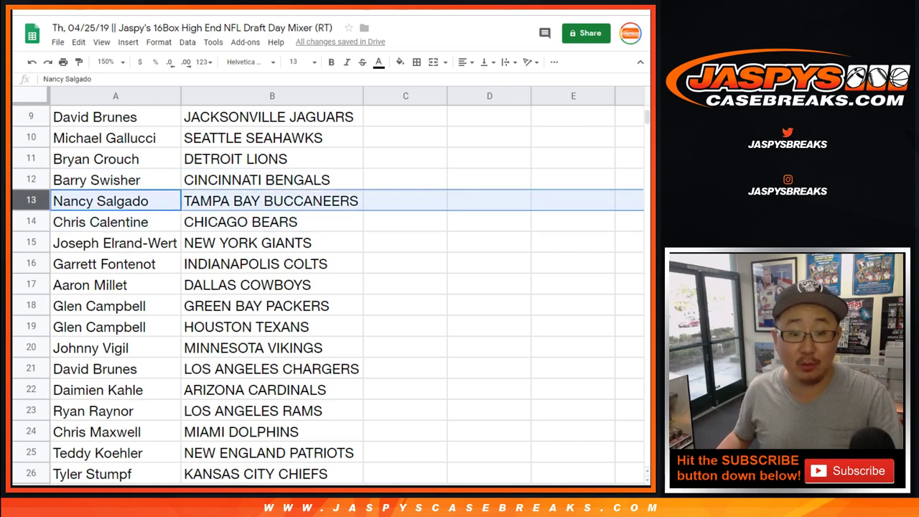
pyautogui.click(31, 220)
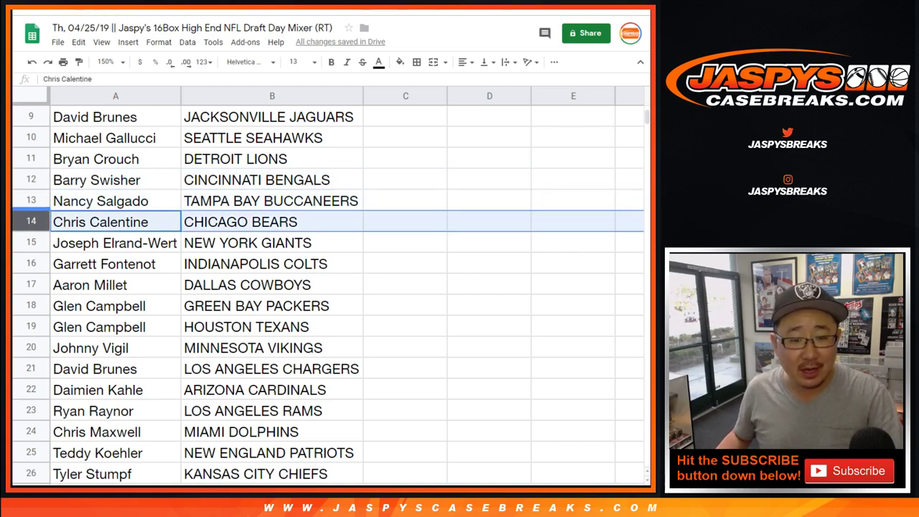
pyautogui.scroll(-2, 328, 287)
pyautogui.click(31, 159)
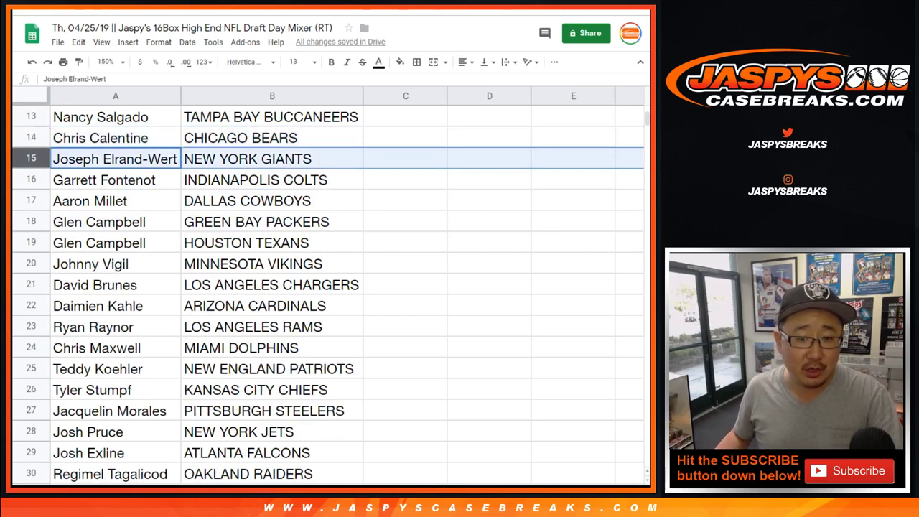
pyautogui.click(31, 179)
pyautogui.click(31, 200)
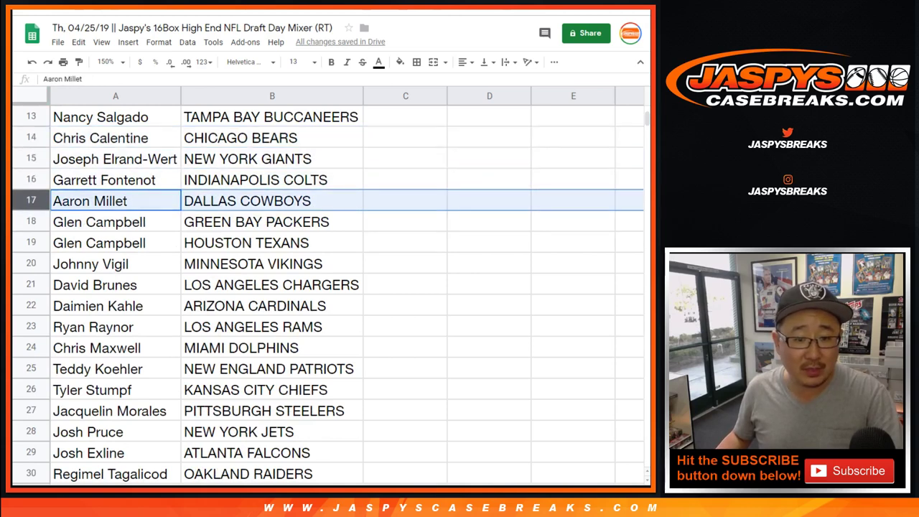
pyautogui.click(31, 222)
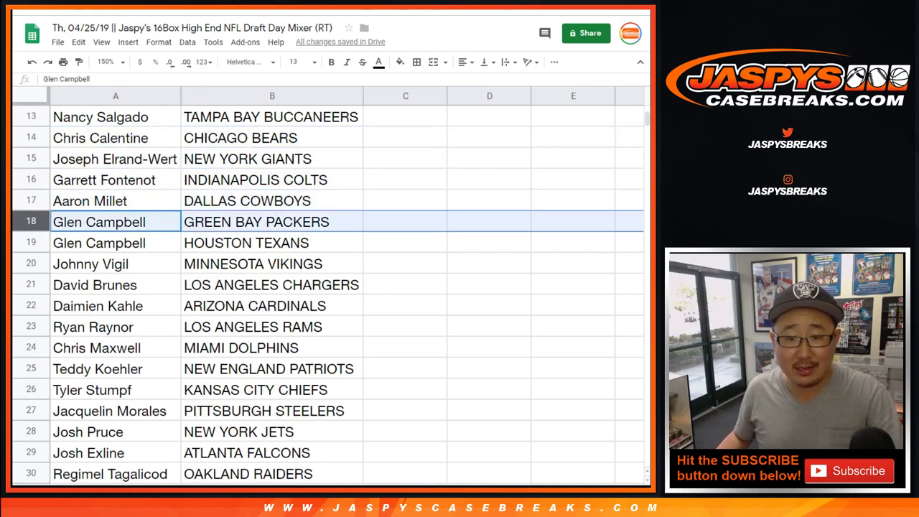
pyautogui.click(31, 243)
pyautogui.scroll(-2, 327, 294)
pyautogui.click(31, 137)
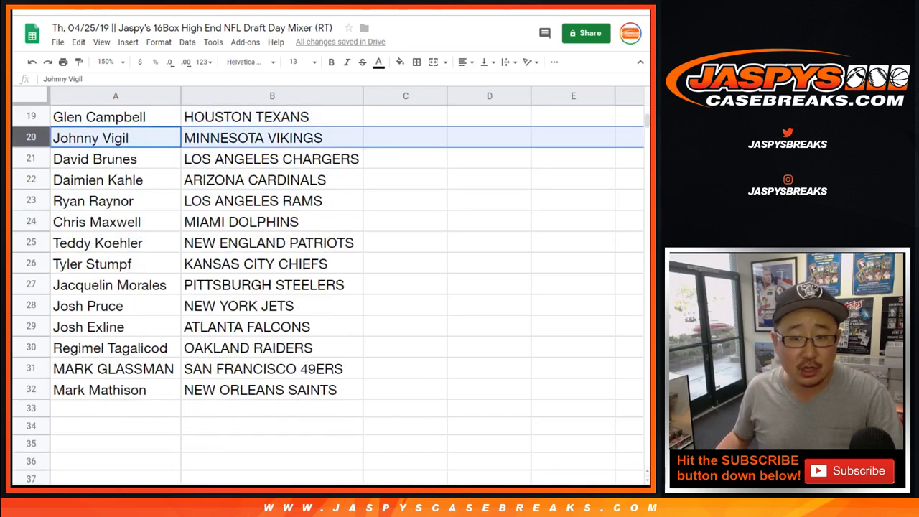
pyautogui.click(31, 159)
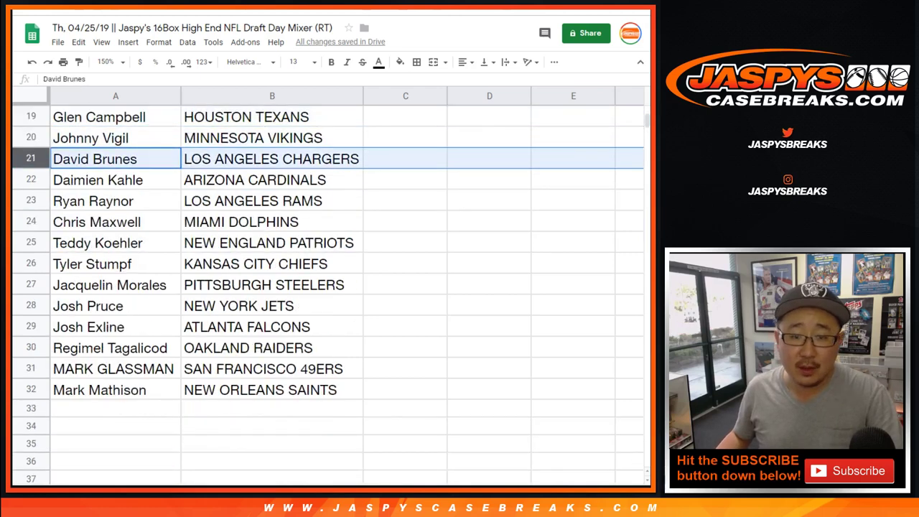
pyautogui.click(30, 180)
pyautogui.click(30, 201)
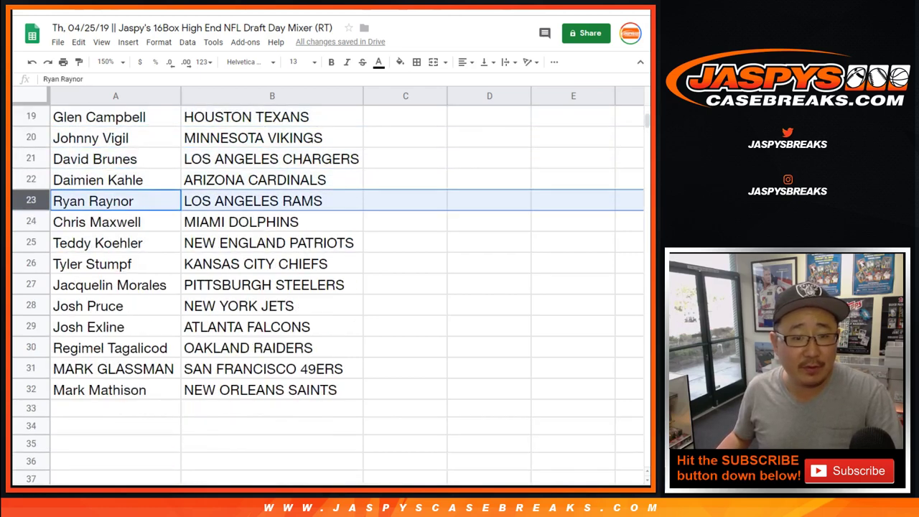
pyautogui.click(31, 222)
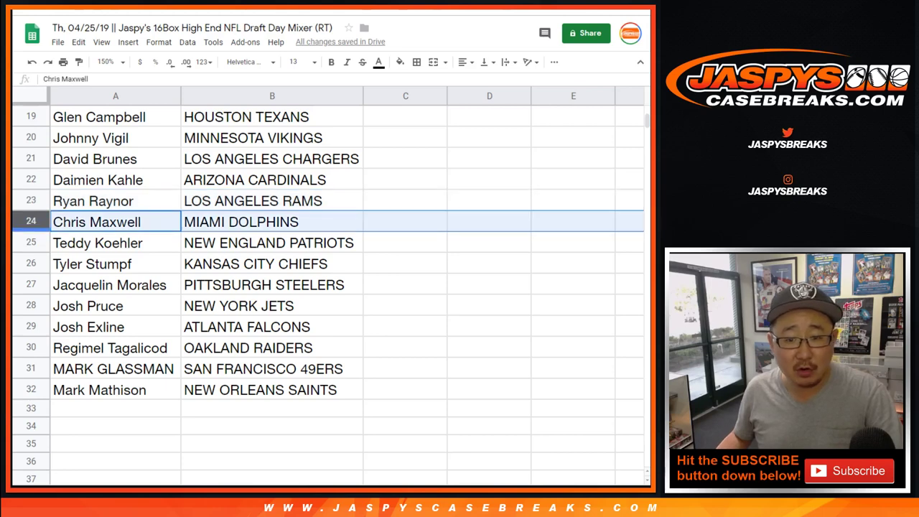
pyautogui.click(31, 241)
pyautogui.click(31, 263)
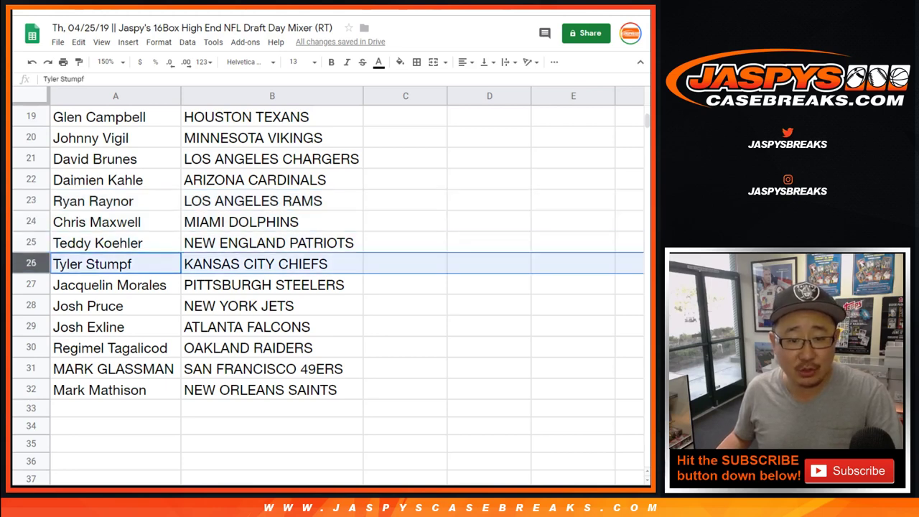
pyautogui.click(31, 284)
pyautogui.click(31, 304)
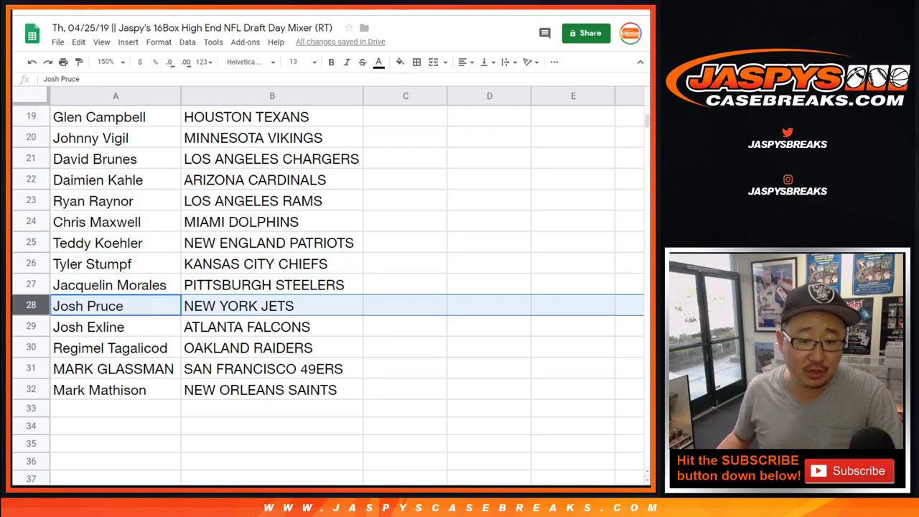
pyautogui.click(31, 327)
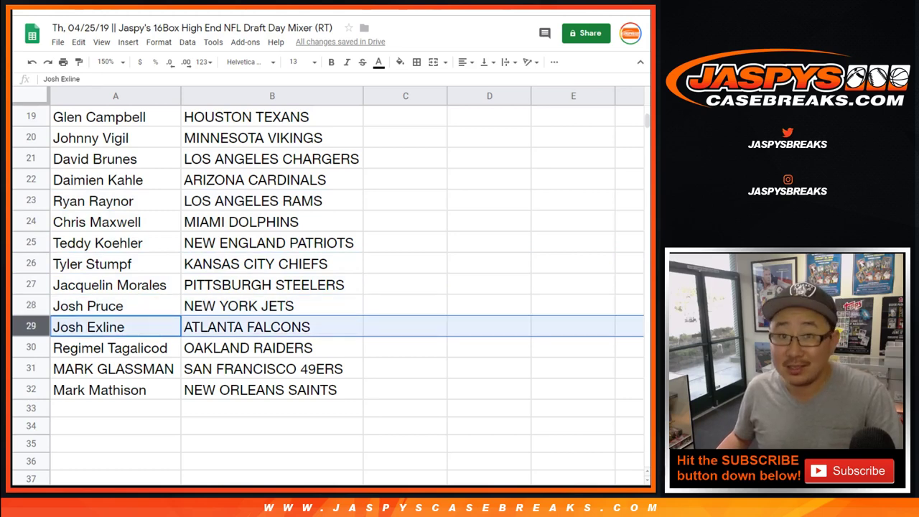
pyautogui.click(31, 347)
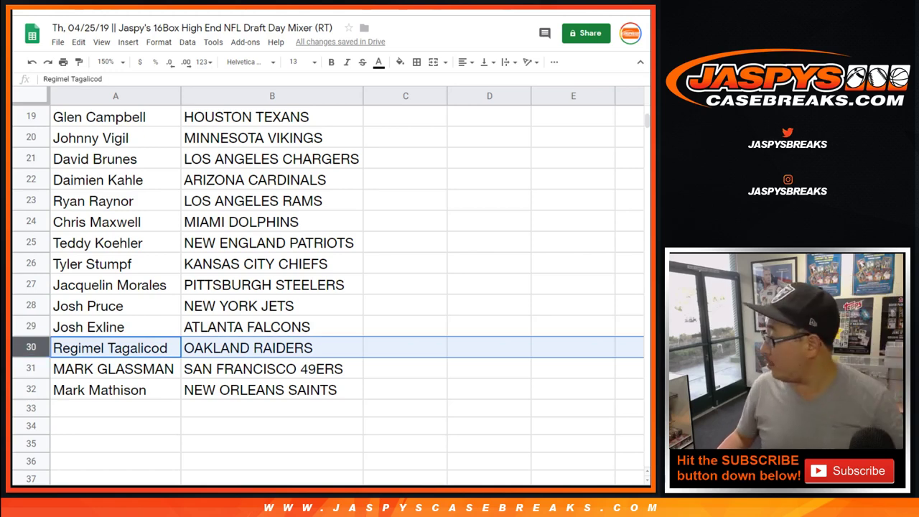
pyautogui.click(31, 369)
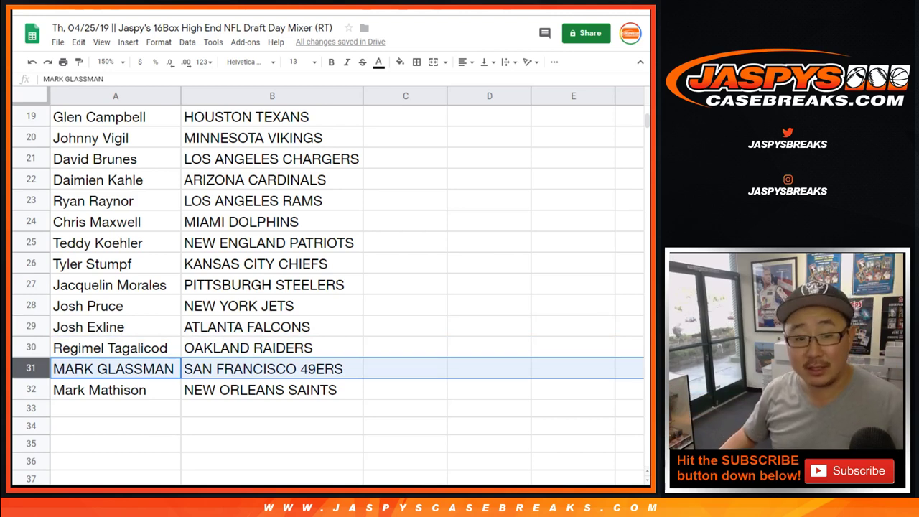
pyautogui.click(31, 389)
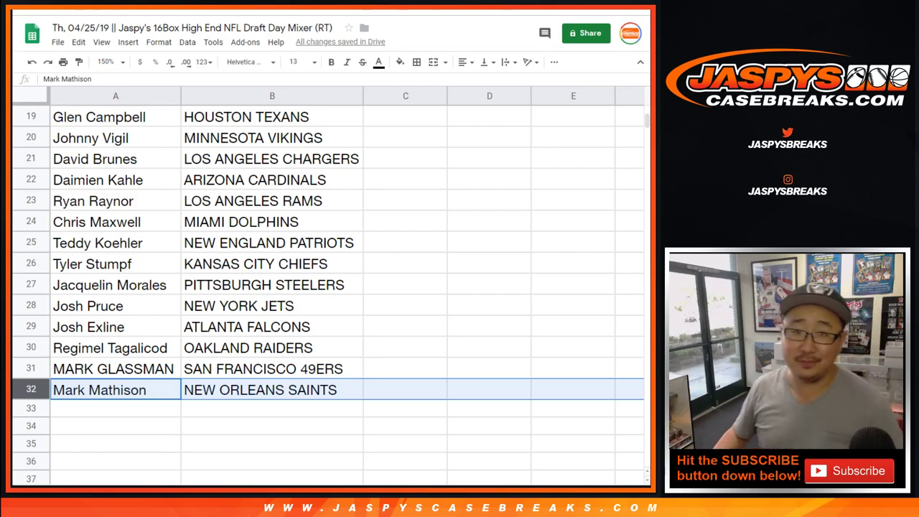
# Set the sheet zoom to 87% to fit the whole list of pairings on screen.
pyautogui.scroll(6, 328, 287)
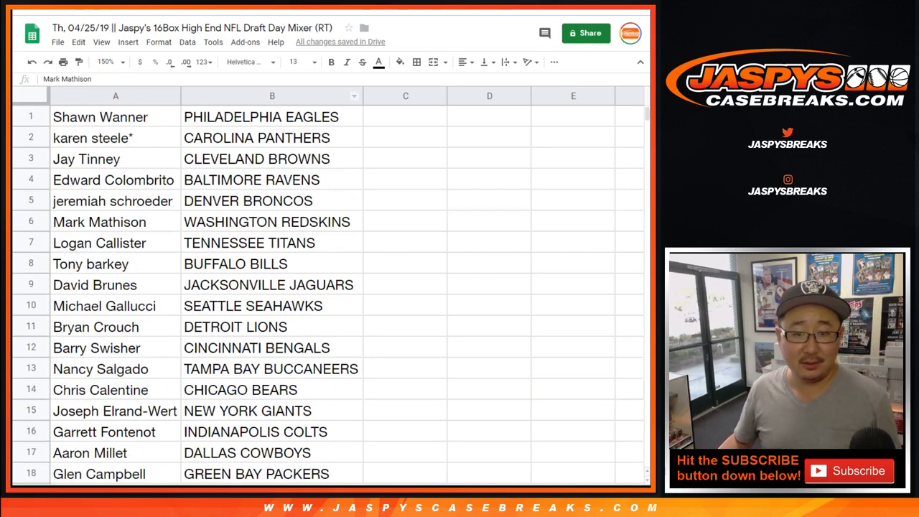
pyautogui.click(106, 63)
pyautogui.write('87')
pyautogui.press('Return')
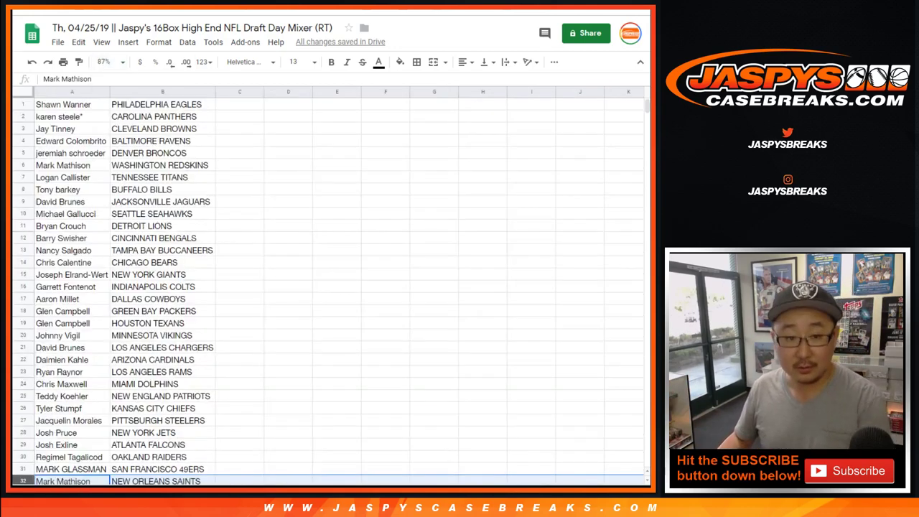
# Sort the whole sheet alphabetically by the team names in column B, A to Z.
pyautogui.click(163, 92)
pyautogui.click(187, 42)
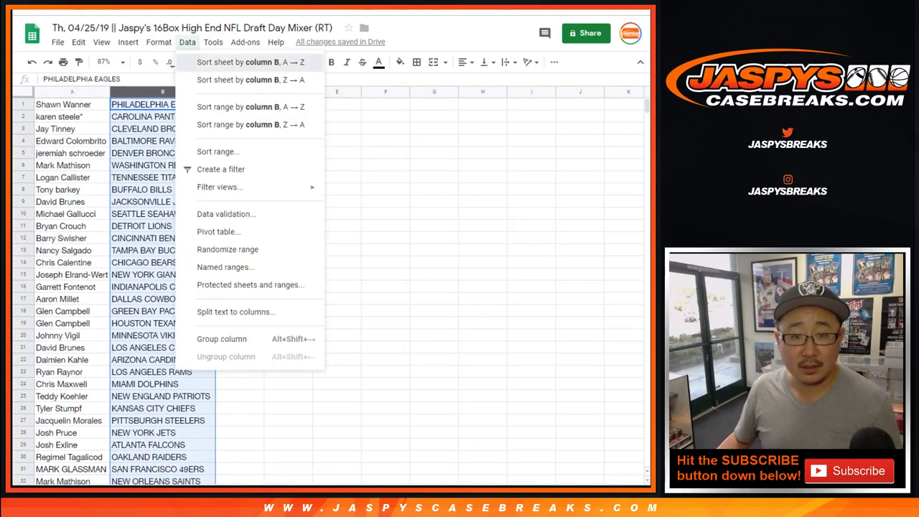
pyautogui.click(250, 61)
# Apply all borders to the names and teams table and center its text horizontally.
pyautogui.hotkey('ctrl', 'a')
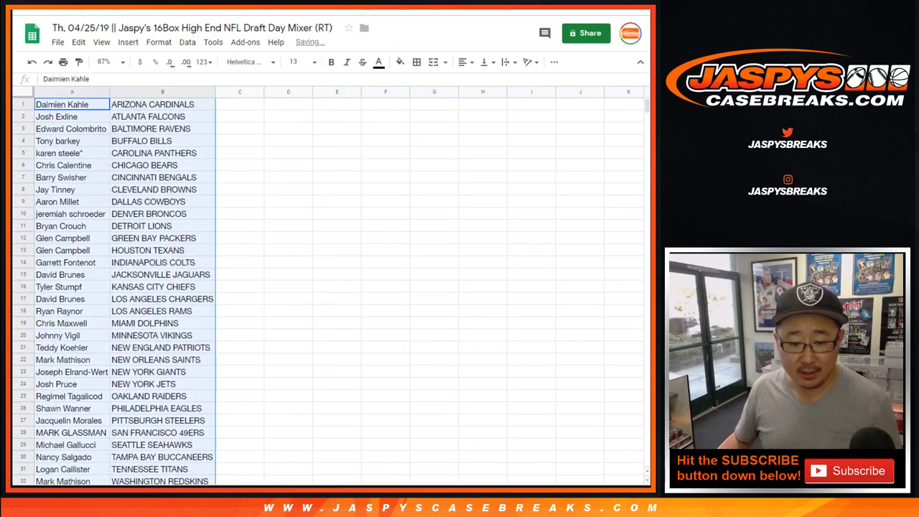
pyautogui.click(416, 61)
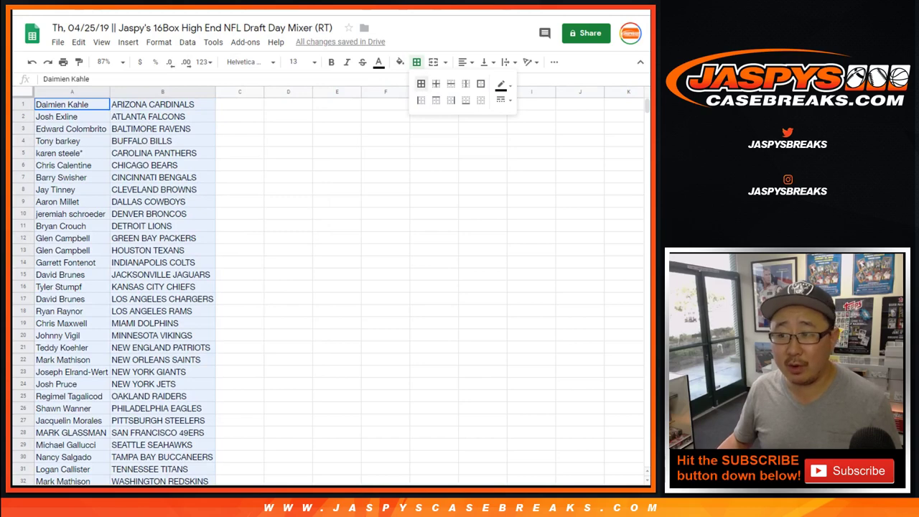
pyautogui.click(421, 84)
pyautogui.click(466, 62)
pyautogui.click(480, 84)
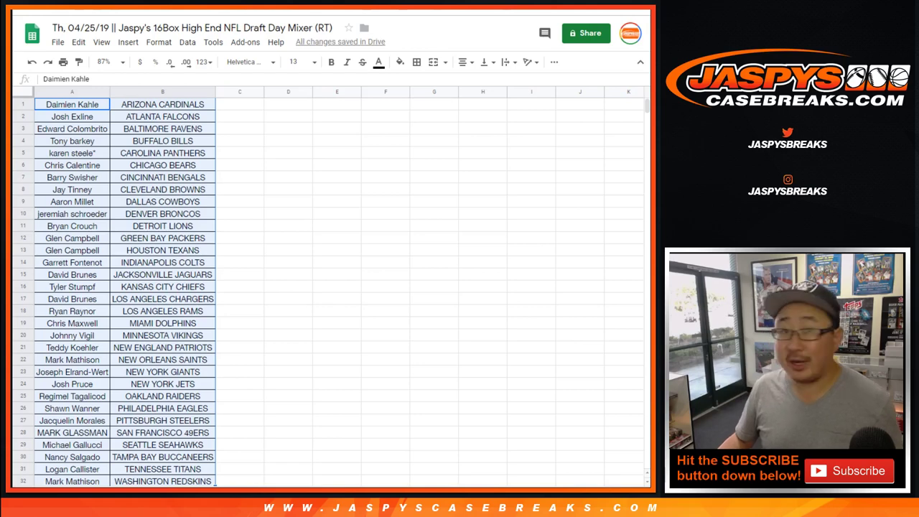
pyautogui.click(162, 104)
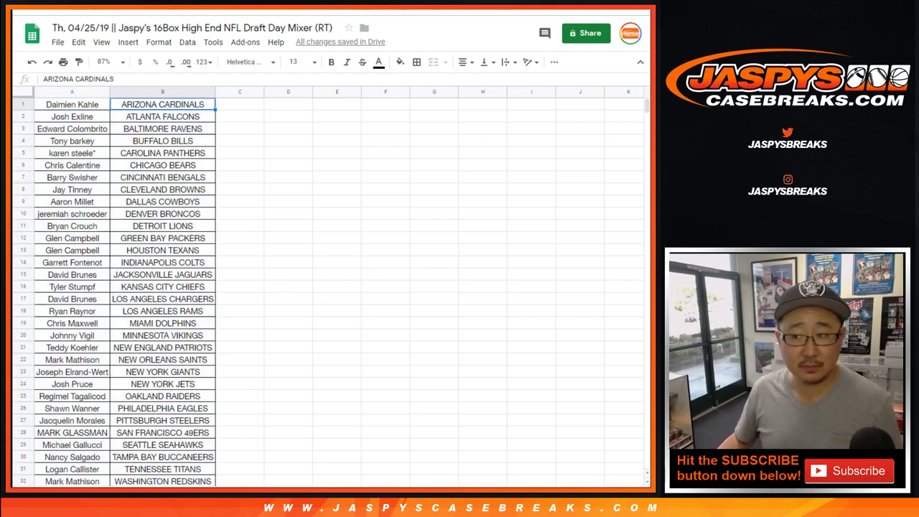
pyautogui.click(72, 104)
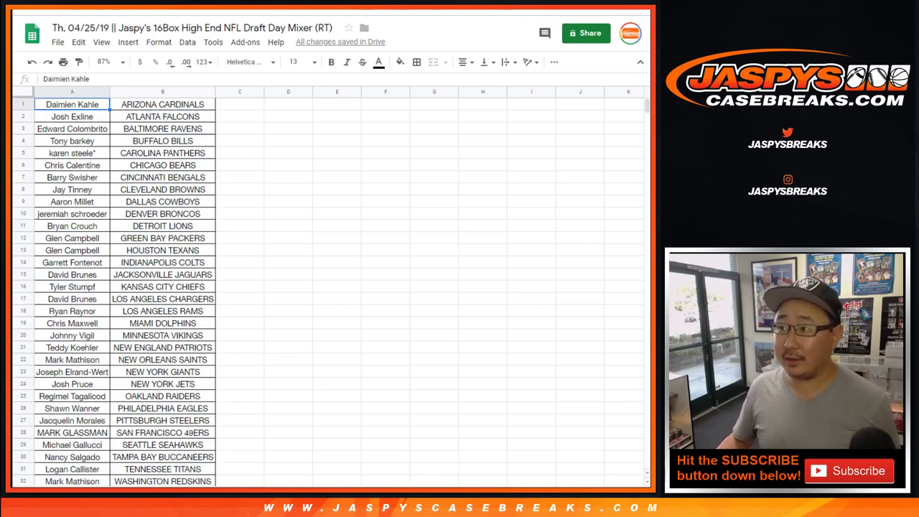
# Review the prize rows on the prizes sheet and return to the team assignments sheet.
pyautogui.hotkey('ctrl', 'shift', 'pagedown')
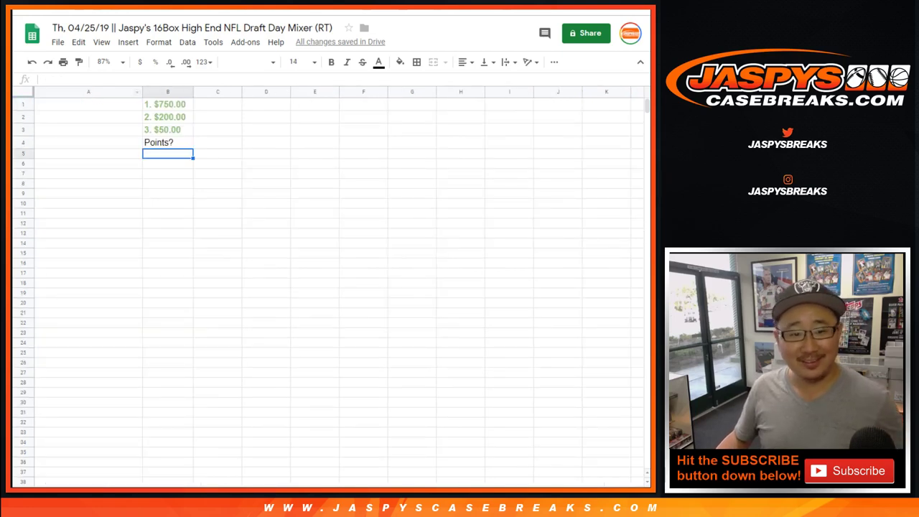
pyautogui.click(88, 92)
pyautogui.click(23, 104)
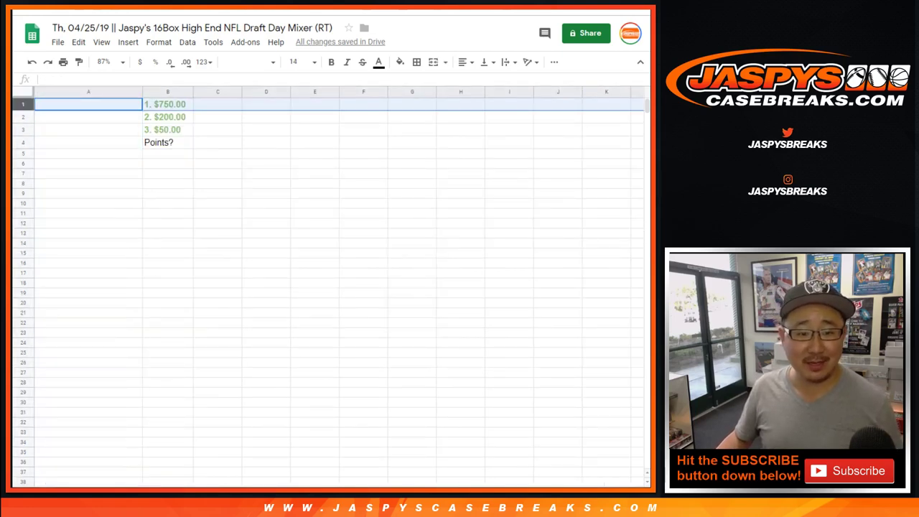
pyautogui.moveTo(23, 105); pyautogui.dragTo(23, 130)
pyautogui.click(88, 164)
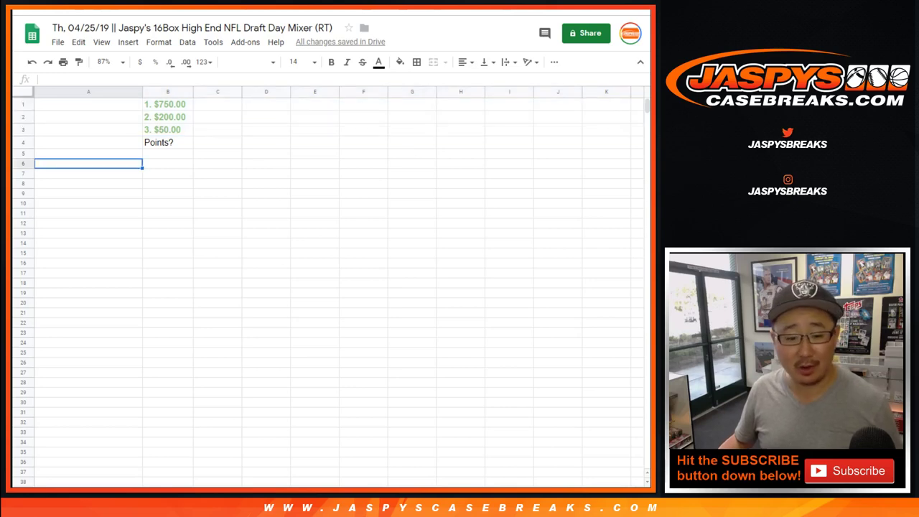
pyautogui.hotkey('ctrl', 'shift', 'pageup')
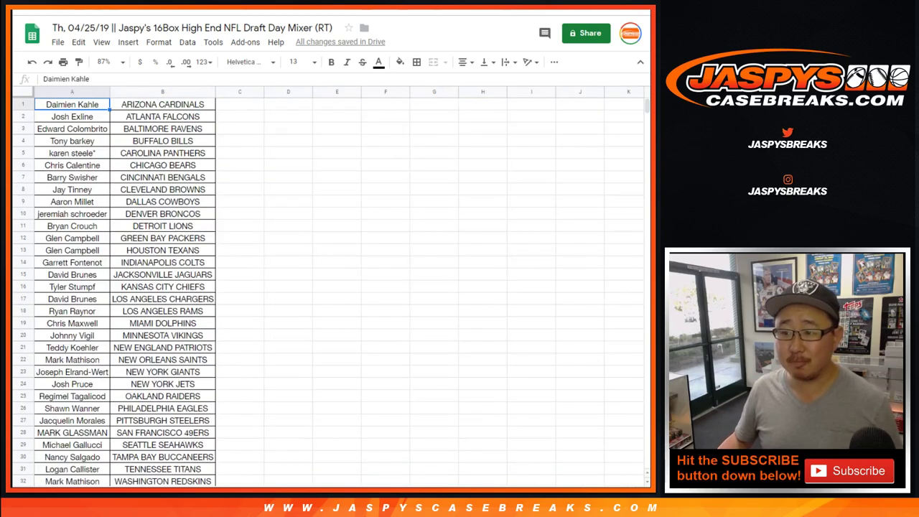
# Print one copy of all pages of the team assignments sheet on the Samsung M2020 printer.
pyautogui.click(240, 104)
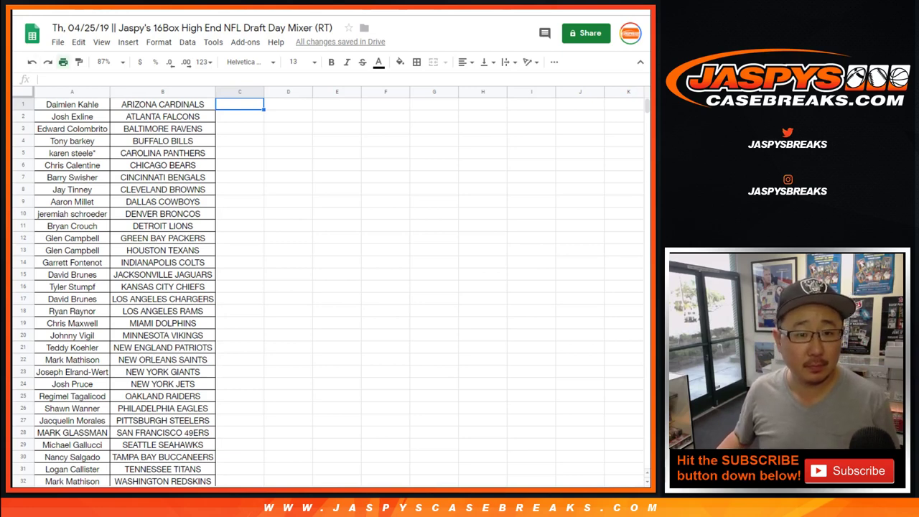
pyautogui.click(63, 61)
pyautogui.click(616, 33)
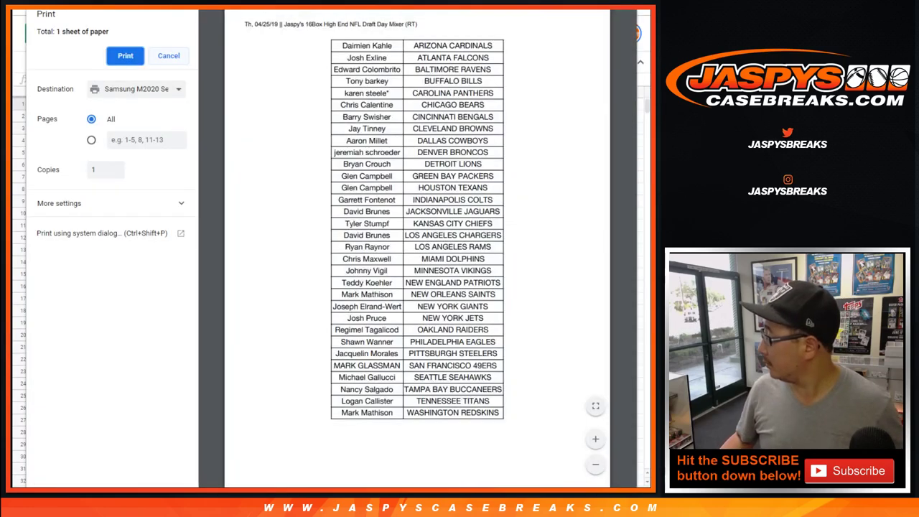
pyautogui.press('Return')
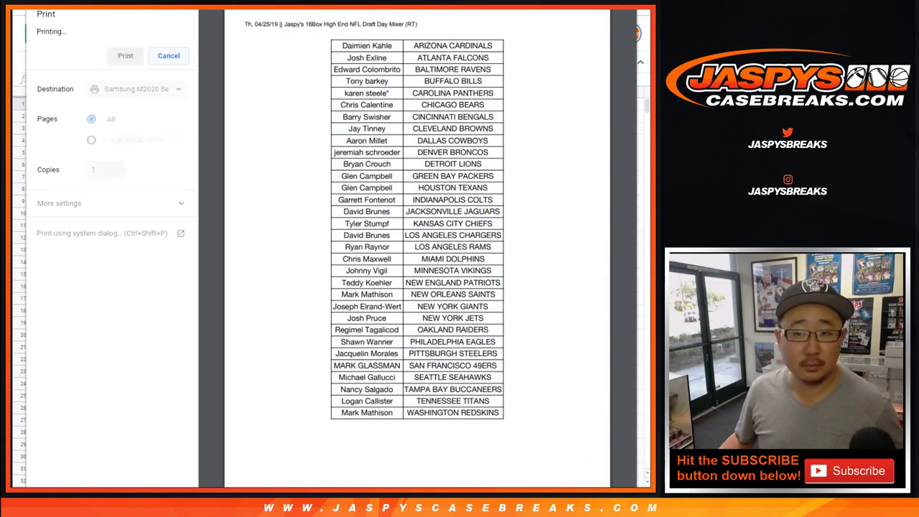